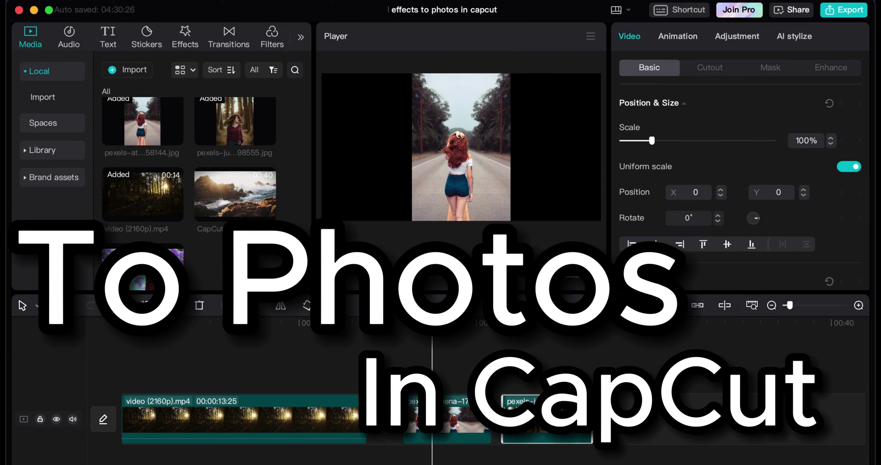
Nudge the pexels-athena road photo clip slightly left on the timeline, scrubbing to check it
click(451, 413)
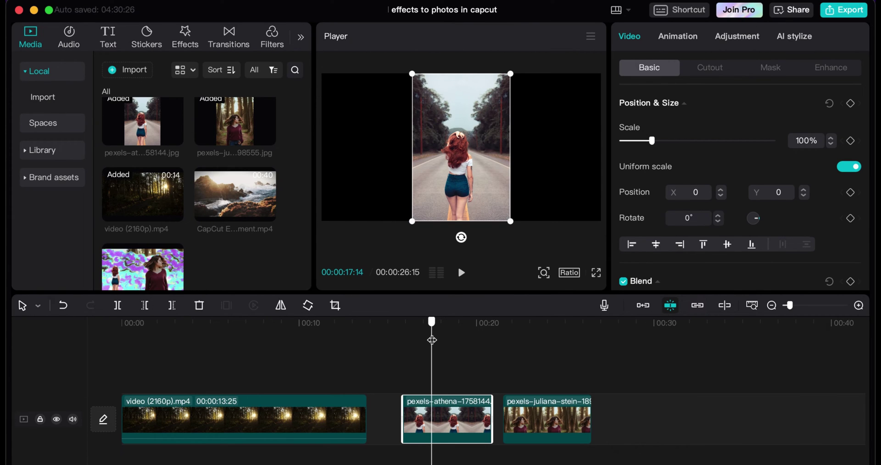
drag(435, 337, 340, 352)
drag(414, 353, 431, 351)
drag(441, 417, 431, 417)
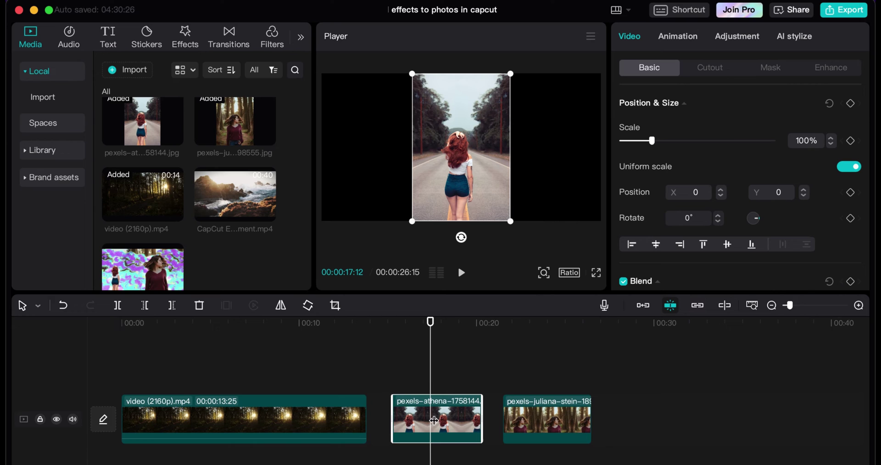
mouse_move(437, 354)
mouse_down()
mouse_move(427, 354)
mouse_move(439, 354)
mouse_up()
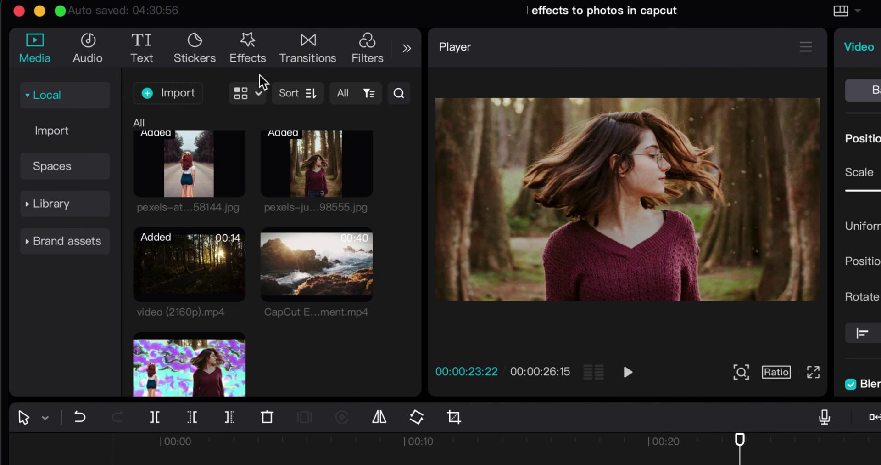
Open the Effects library and expand Video effects, scrolling the categories toward Body effects
click(252, 45)
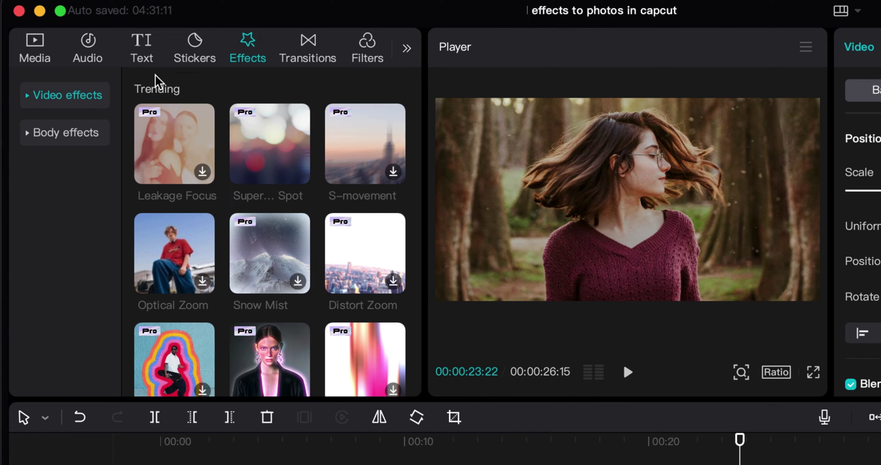
click(29, 101)
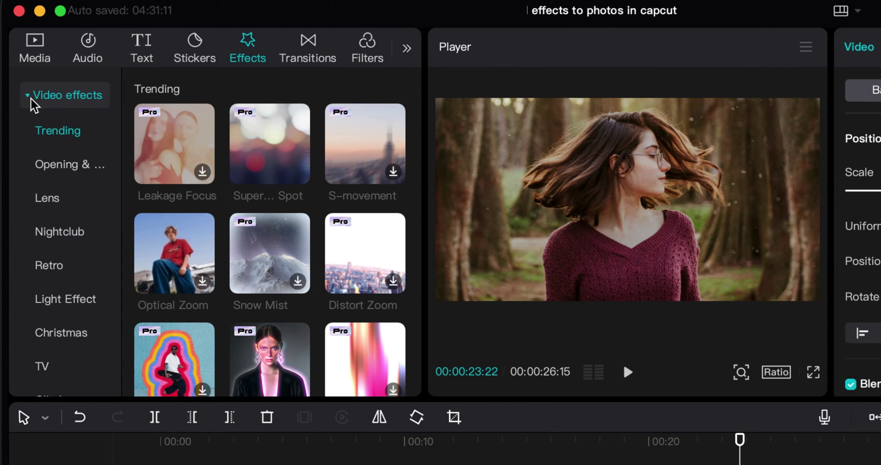
scroll(58, 134, down, 4)
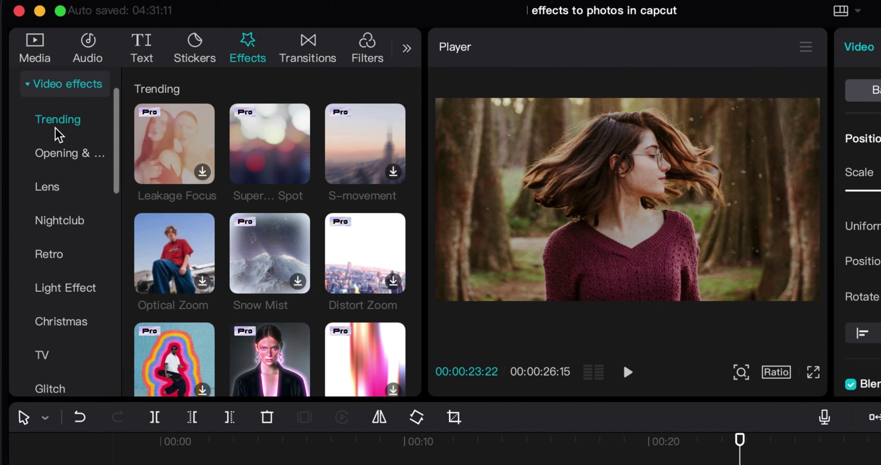
scroll(57, 151, down, 10)
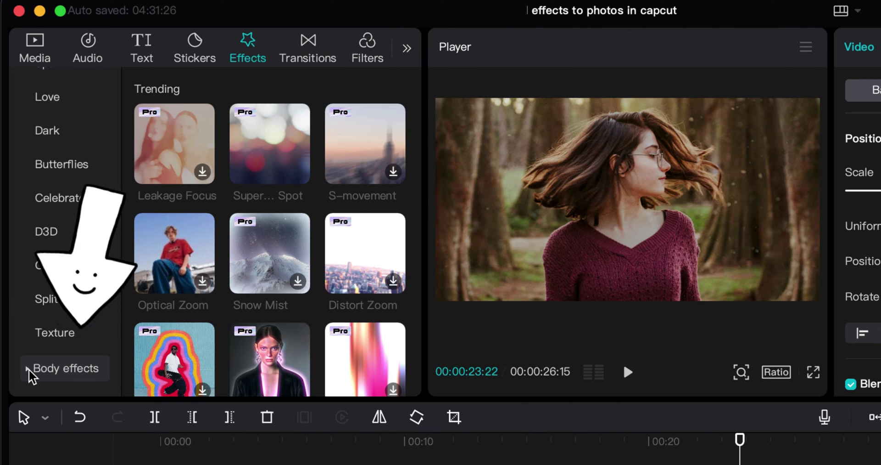
Expand Body effects, browse the grid and preview the Spiral Clone effect
click(44, 368)
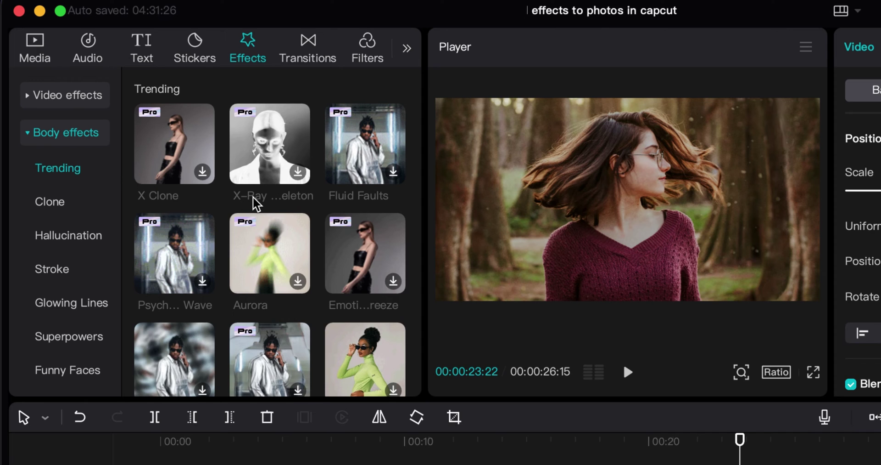
scroll(256, 202, down, 5)
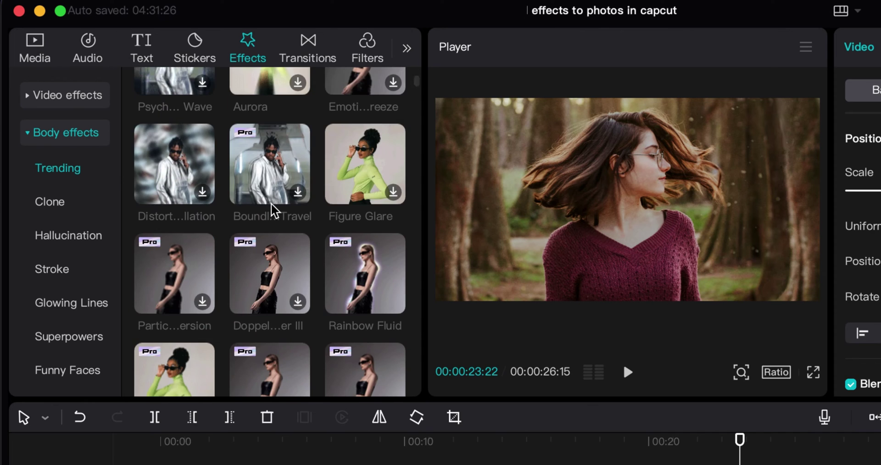
scroll(273, 211, down, 4)
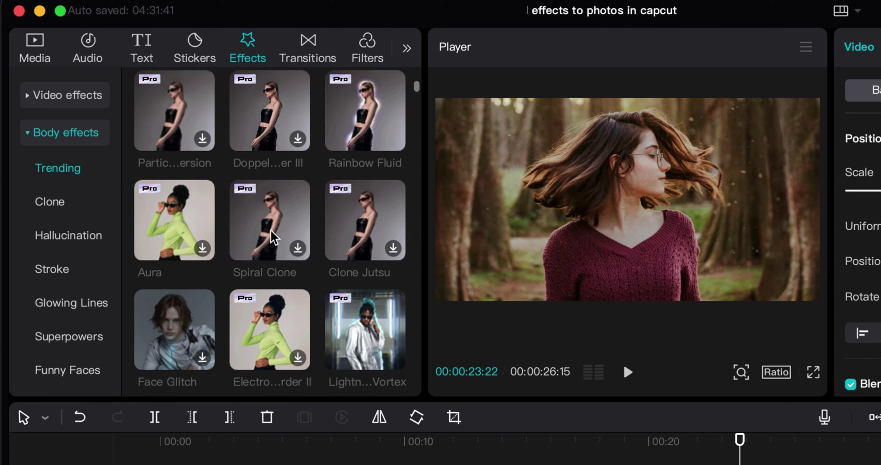
scroll(253, 200, down, 1)
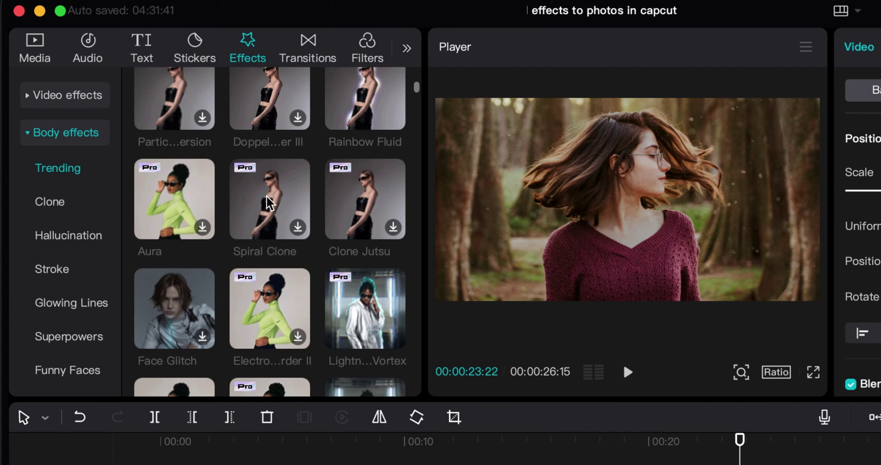
click(273, 203)
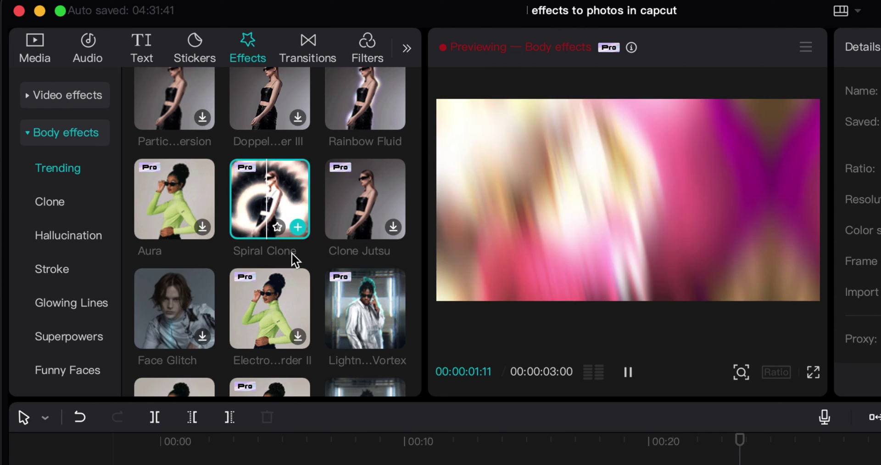
Scroll further down and pick up the Electro-optical Scanning thumbnail to place it
scroll(282, 231, down, 3)
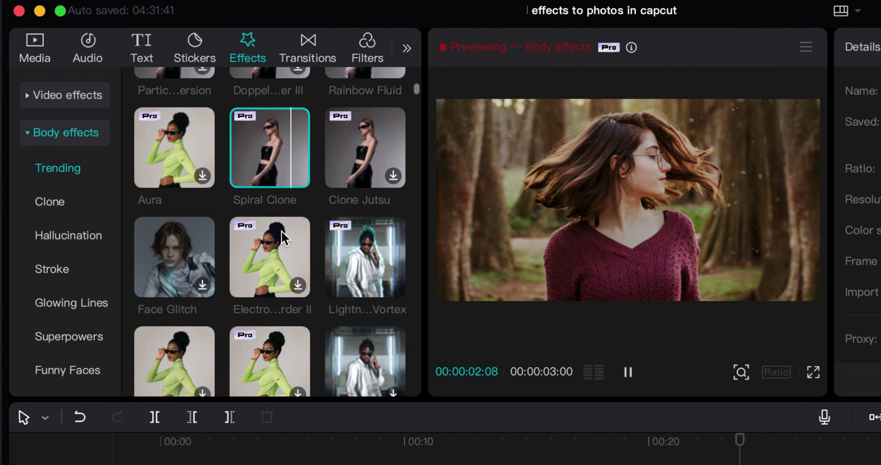
scroll(283, 233, down, 2)
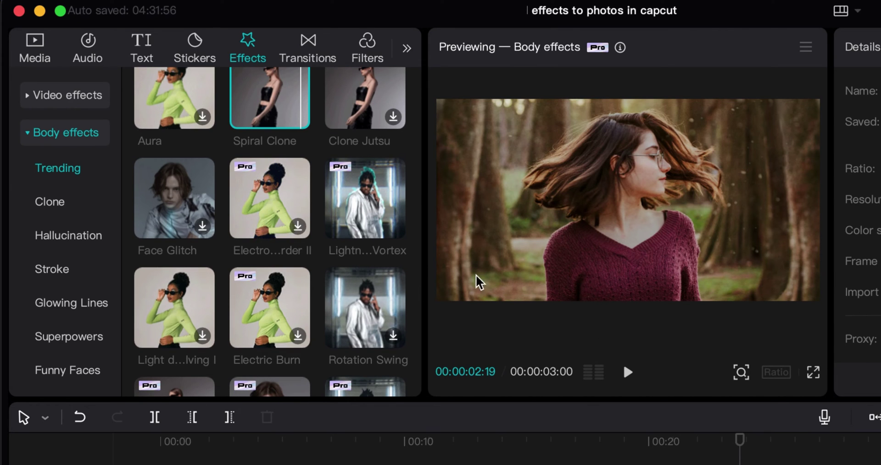
scroll(299, 248, down, 10)
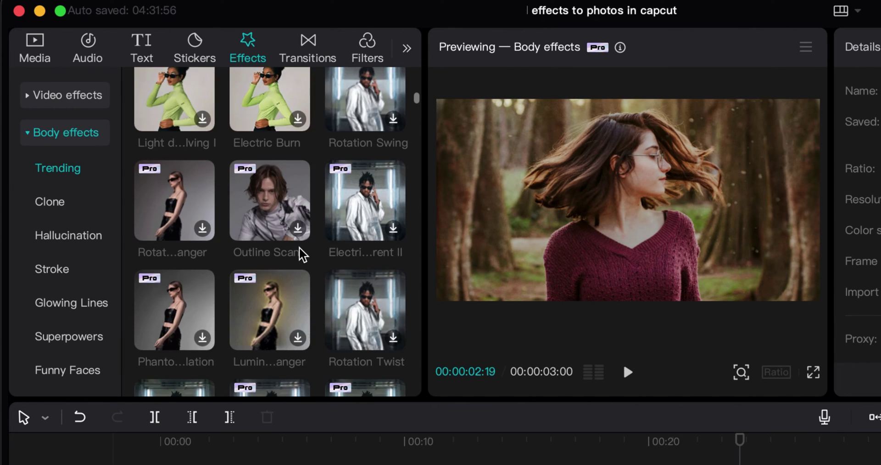
scroll(301, 254, down, 20)
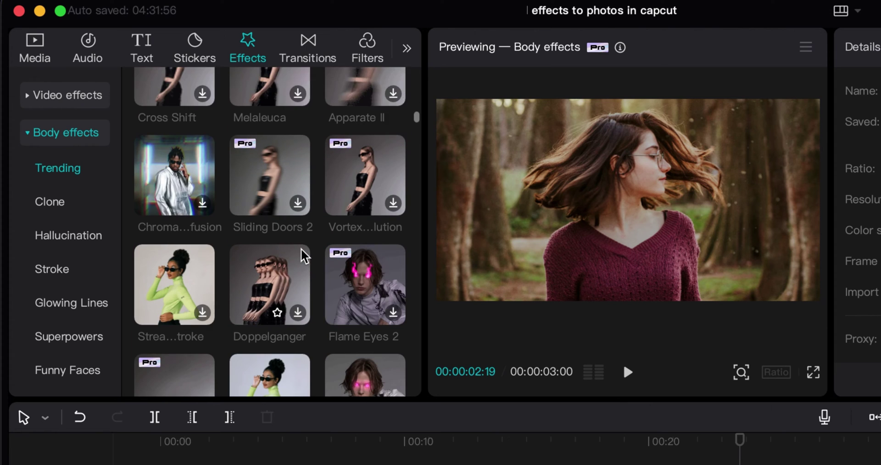
scroll(296, 248, down, 2)
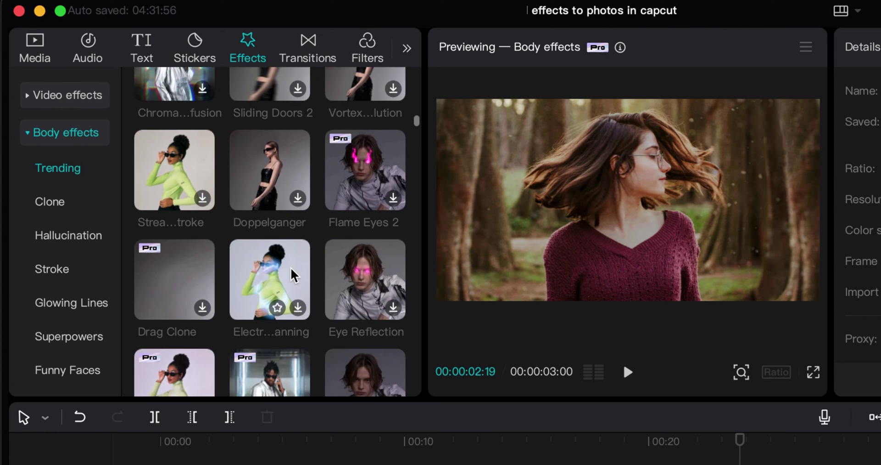
scroll(279, 256, down, 1)
drag(275, 257, 543, 433)
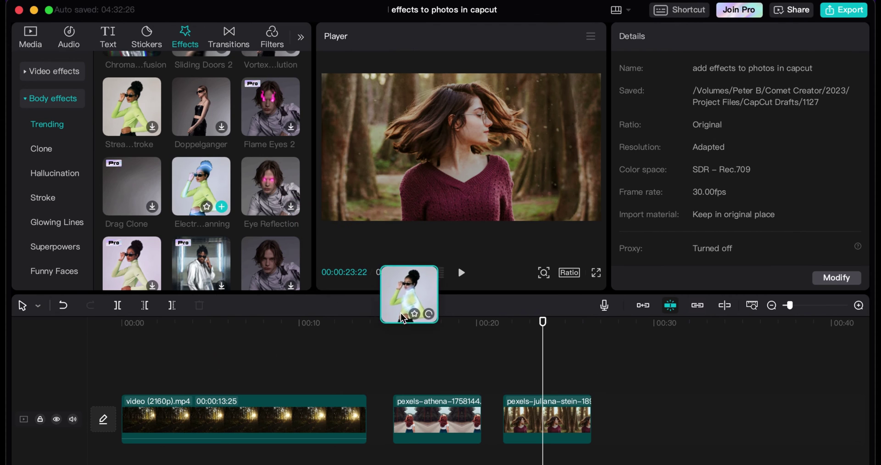
Drop Electro-optical Scanning on the track above the forest portrait photo, preview it, and select the photo
drag(400, 312, 519, 385)
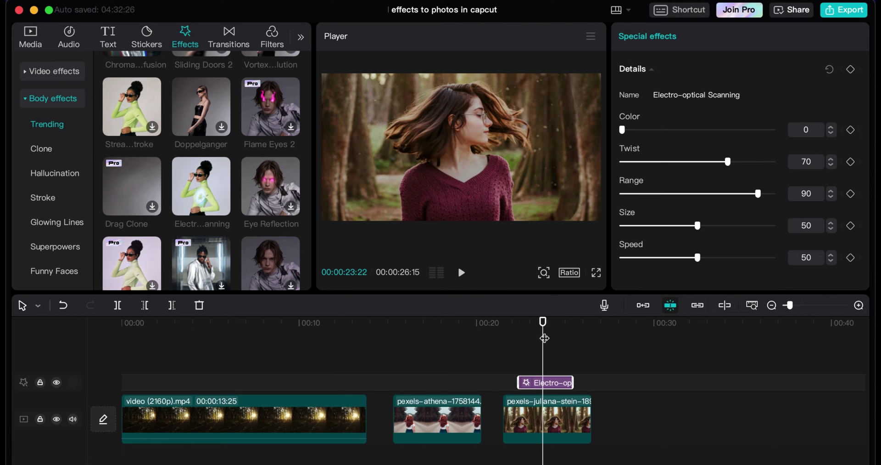
drag(545, 338, 519, 349)
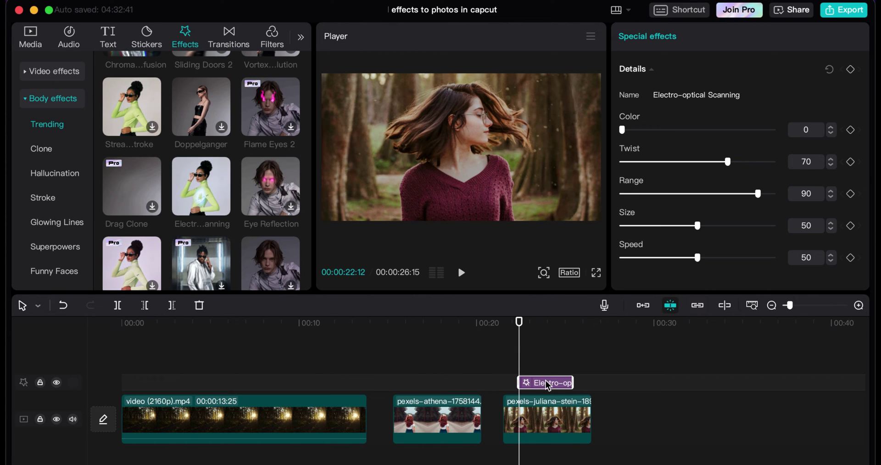
click(568, 421)
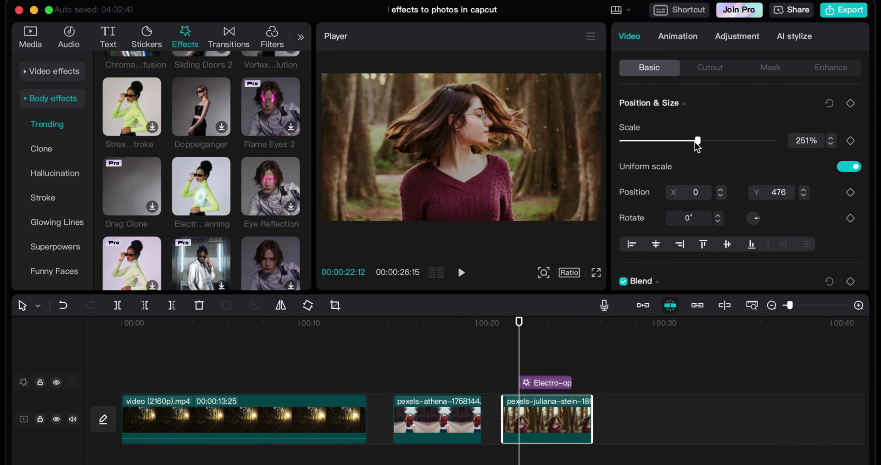
Scale the forest portrait photo to 168% and trim its clip shorter at both ends
drag(697, 142, 672, 141)
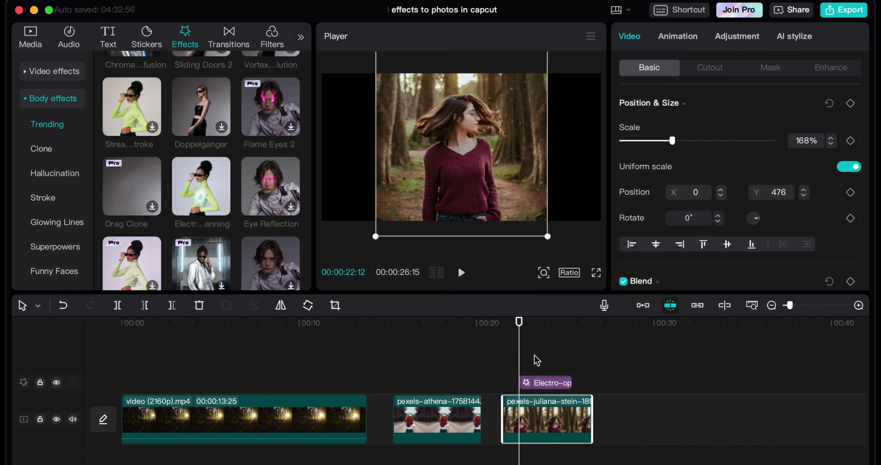
key(space)
key(space)
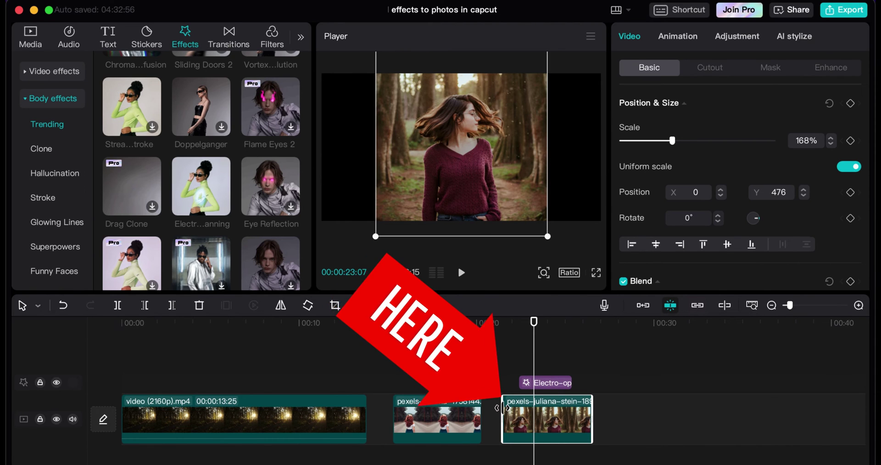
drag(502, 407, 519, 407)
drag(591, 402, 568, 405)
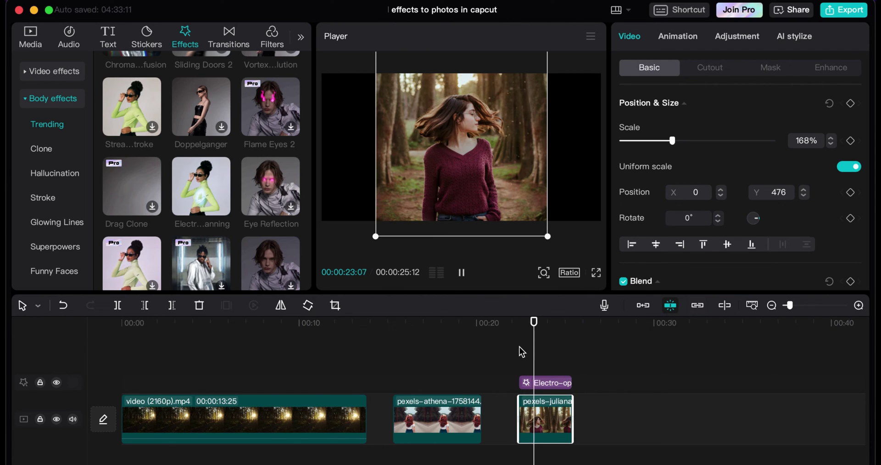
Set the forest photo's scanning effect to Color 37, Range 100, Size 67, Speed 33, then preview it
click(553, 382)
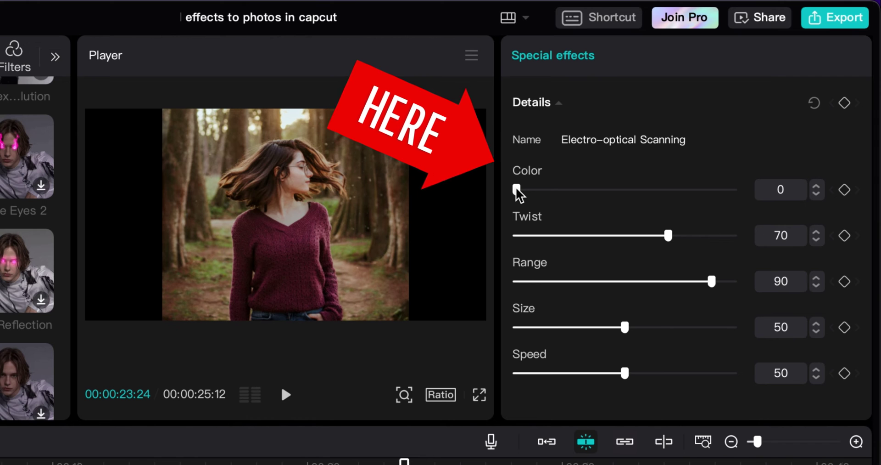
drag(518, 190, 528, 191)
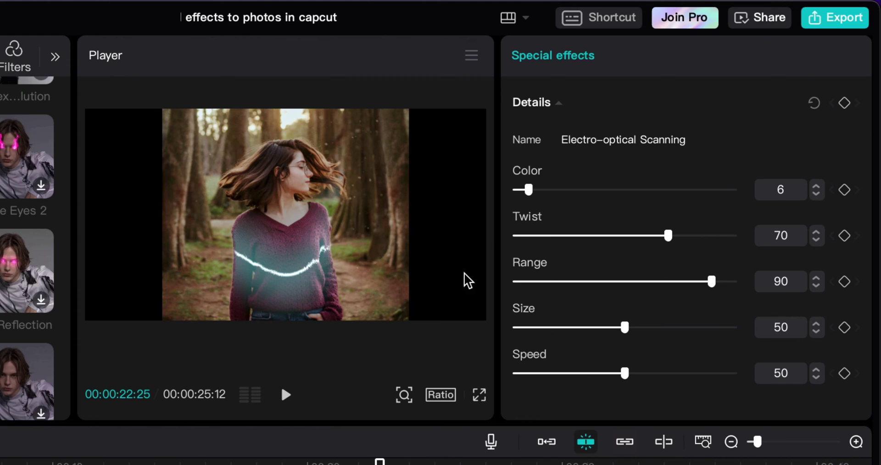
drag(549, 191, 598, 185)
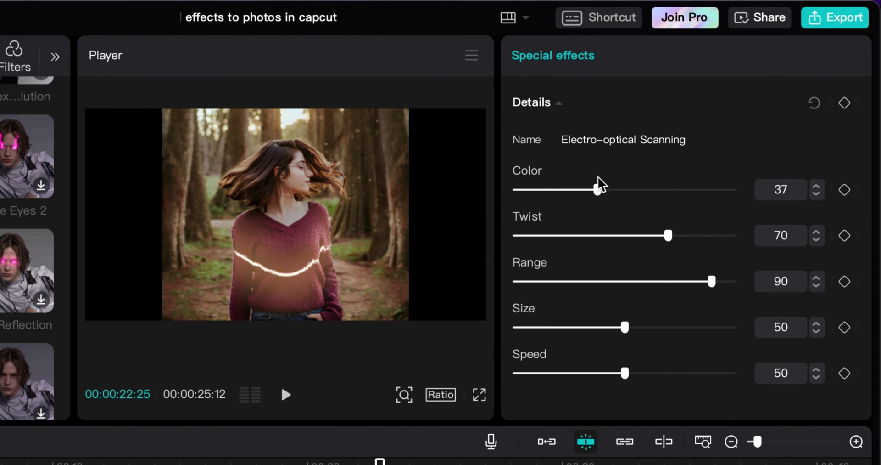
drag(711, 281, 764, 271)
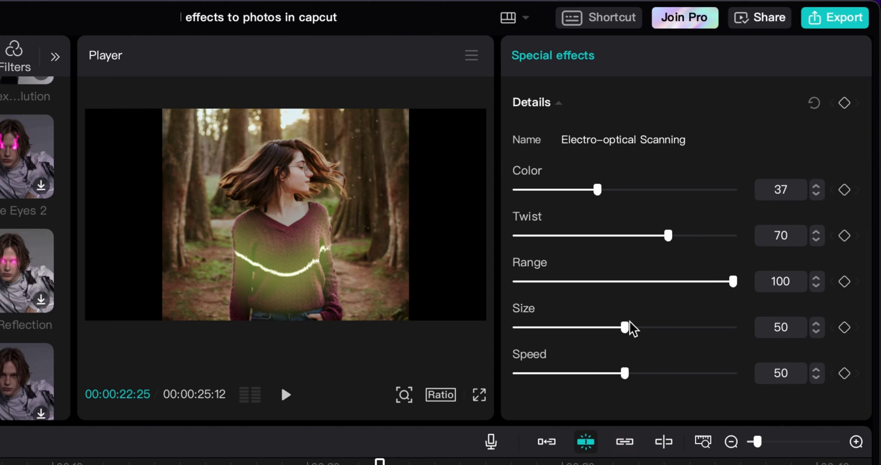
drag(623, 329, 672, 327)
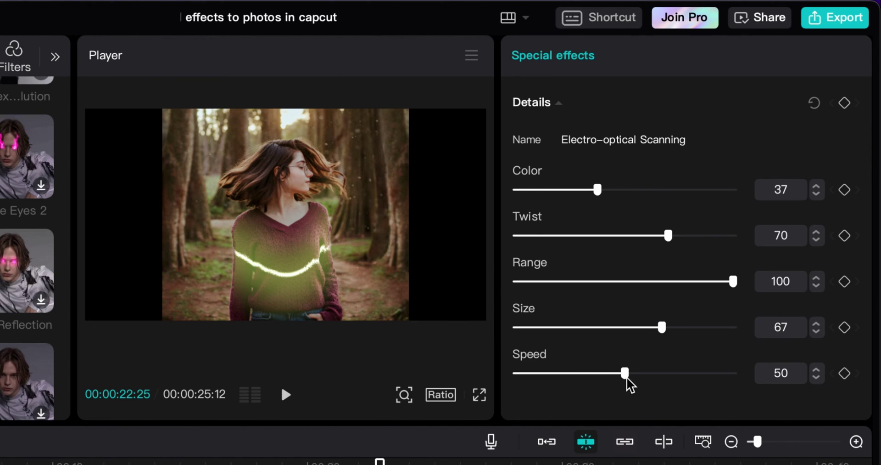
drag(627, 378, 590, 377)
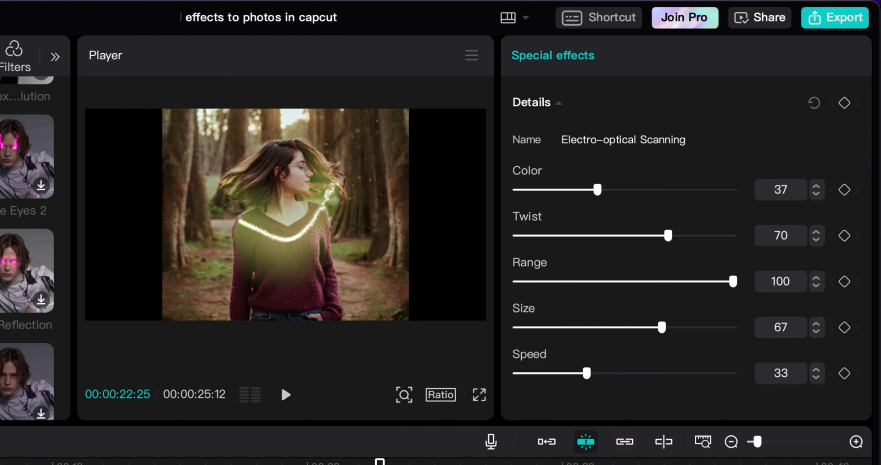
key(space)
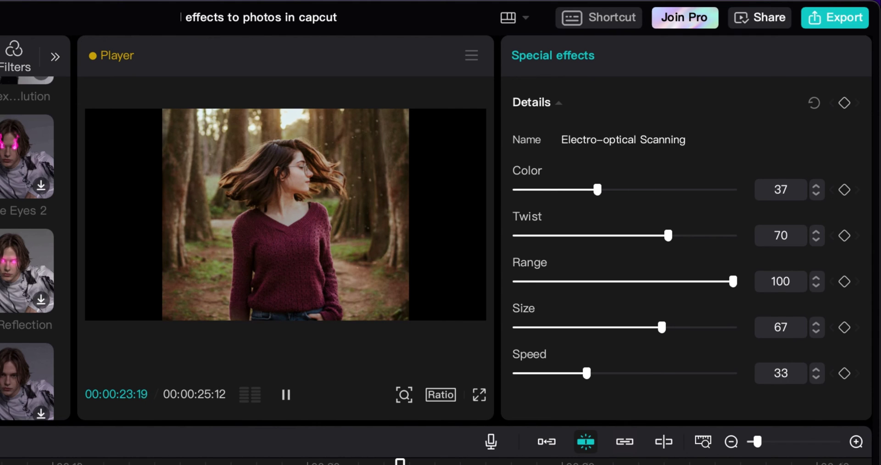
key(space)
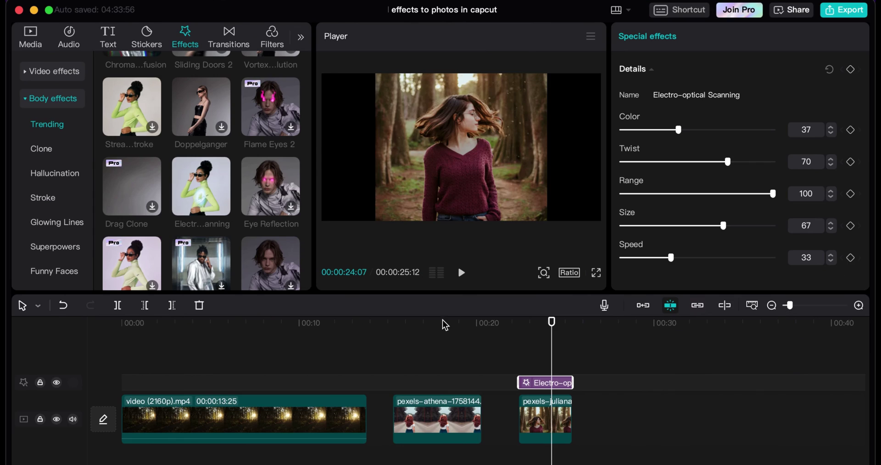
Place the Electro-optical Scanning effect above the pexels-athena road photo and scrub to preview
click(258, 462)
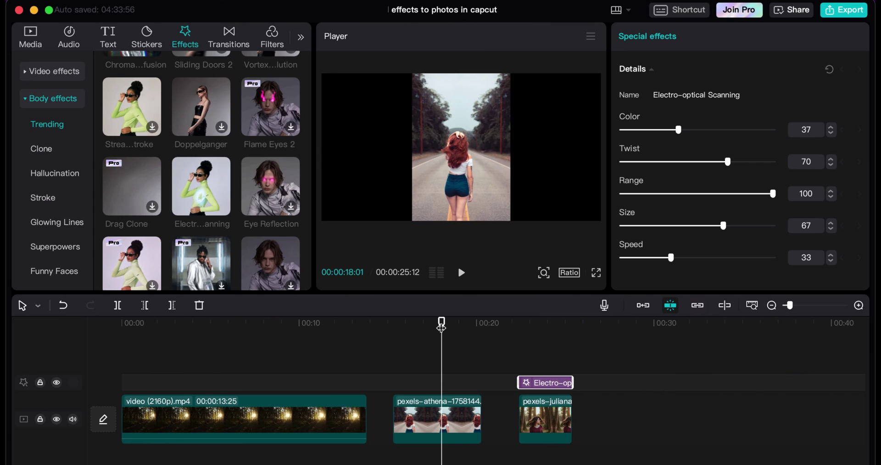
click(444, 423)
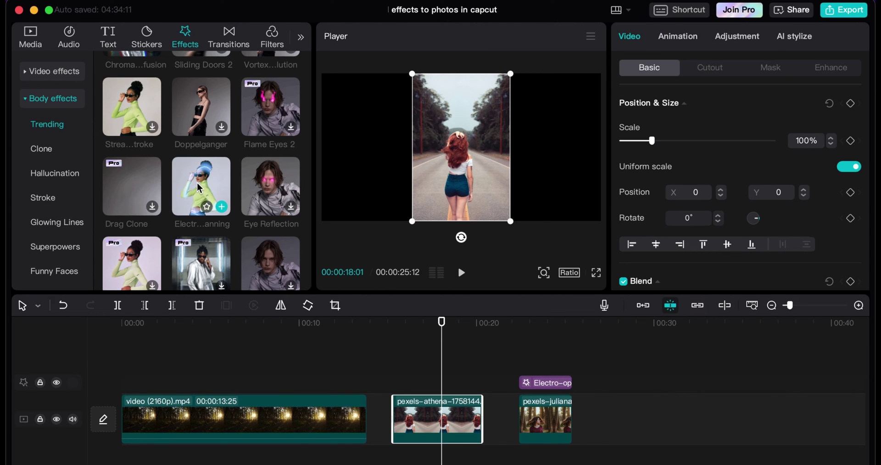
drag(191, 178, 412, 386)
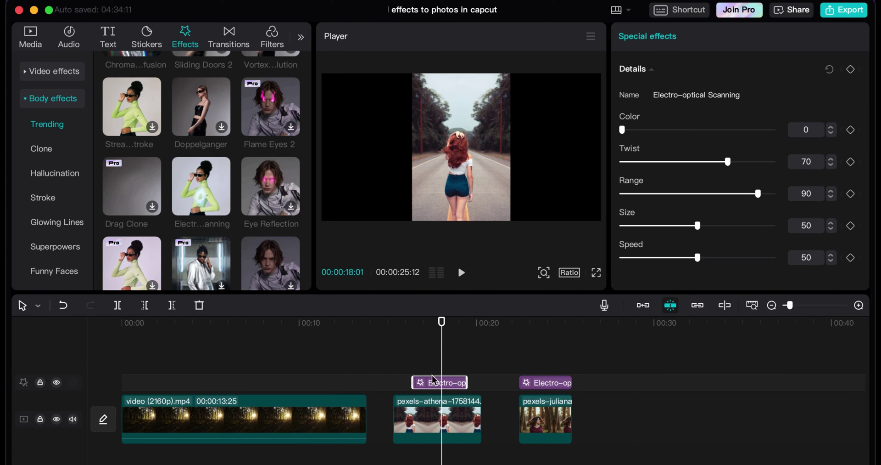
mouse_move(429, 320)
mouse_down()
mouse_move(413, 321)
mouse_move(443, 327)
mouse_up()
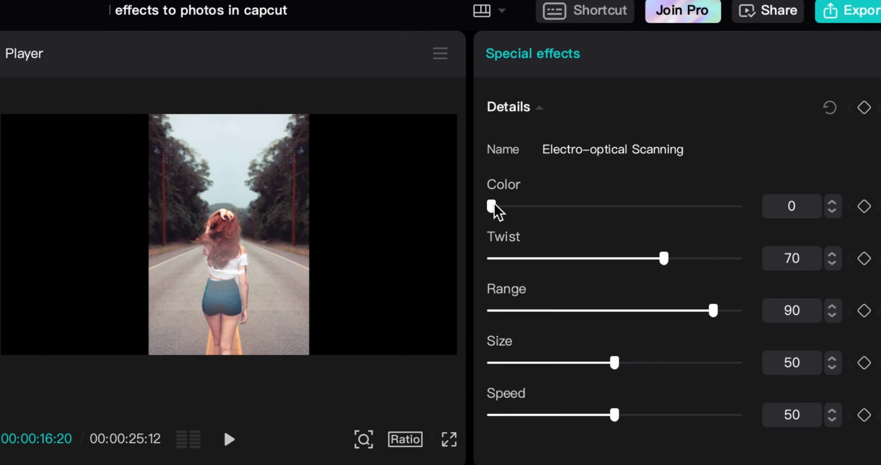
Set the road photo's scanning effect to Color 44, Range 100, Size 82 and Speed 7
drag(494, 206, 604, 209)
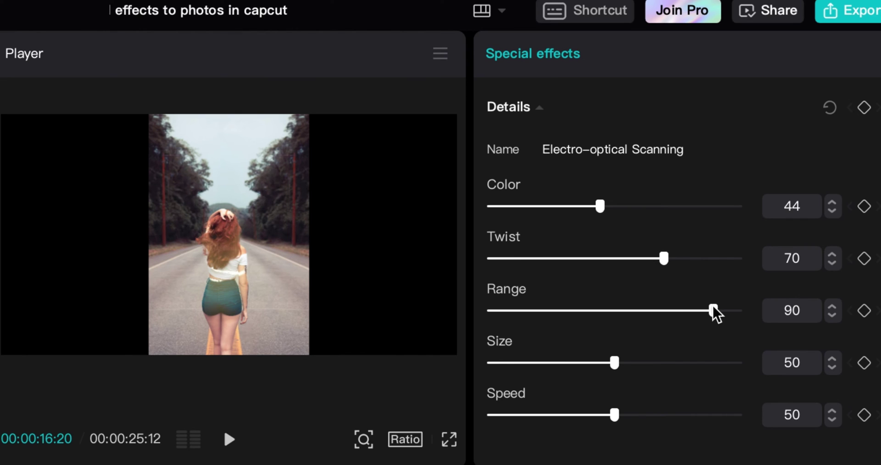
drag(744, 306, 760, 305)
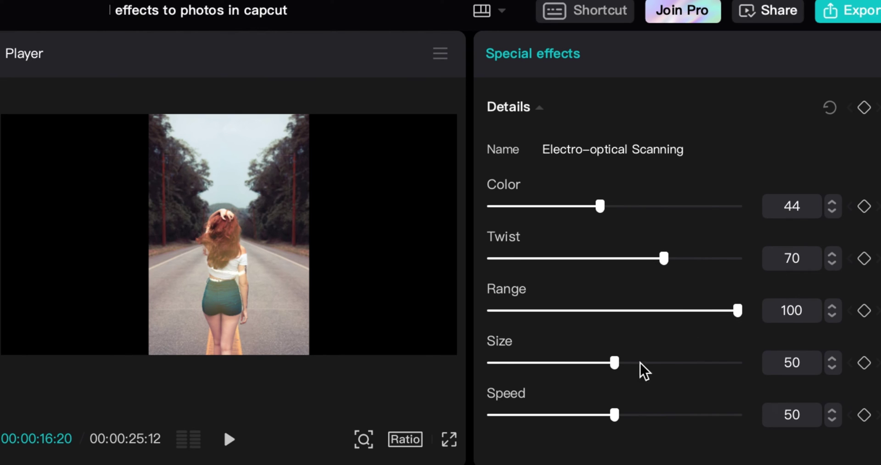
drag(616, 366, 702, 369)
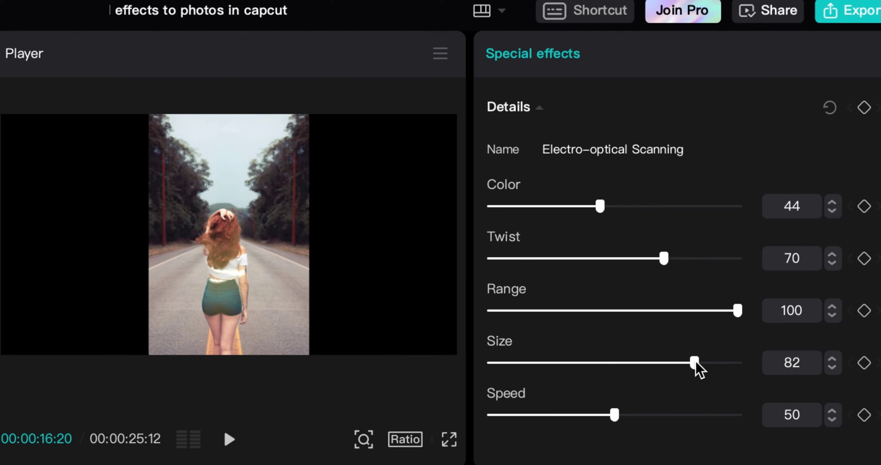
drag(615, 414, 516, 427)
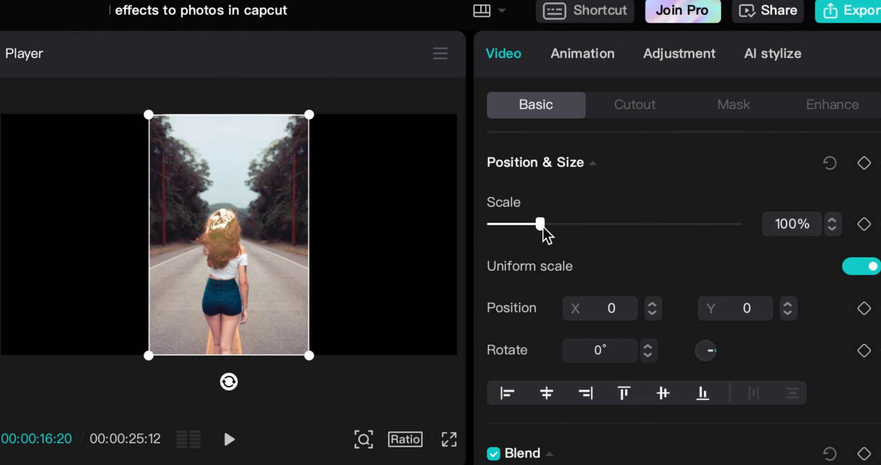
Scale the road photo to 201%, raise it to Position Y 523, and trim both clip ends
drag(546, 235, 595, 229)
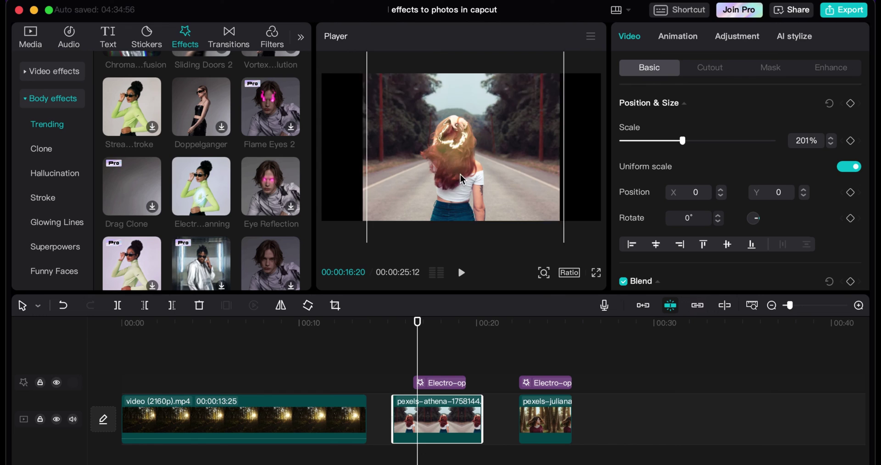
drag(462, 178, 460, 135)
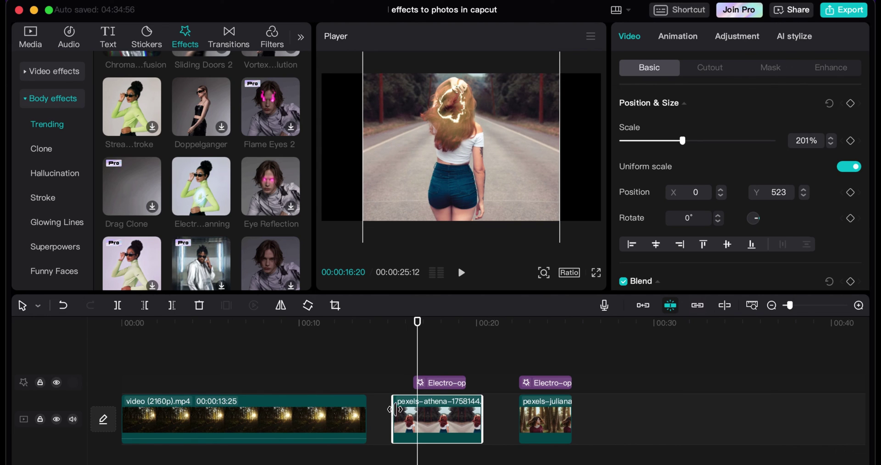
drag(395, 409, 417, 410)
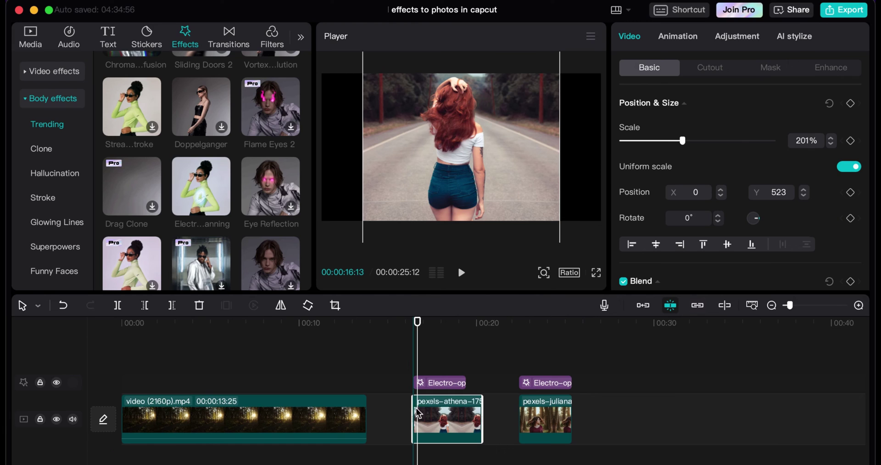
drag(481, 406, 467, 406)
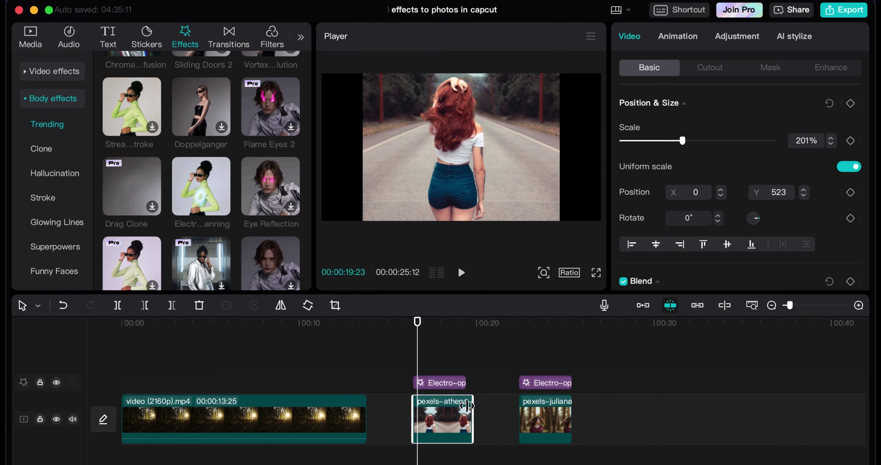
click(414, 343)
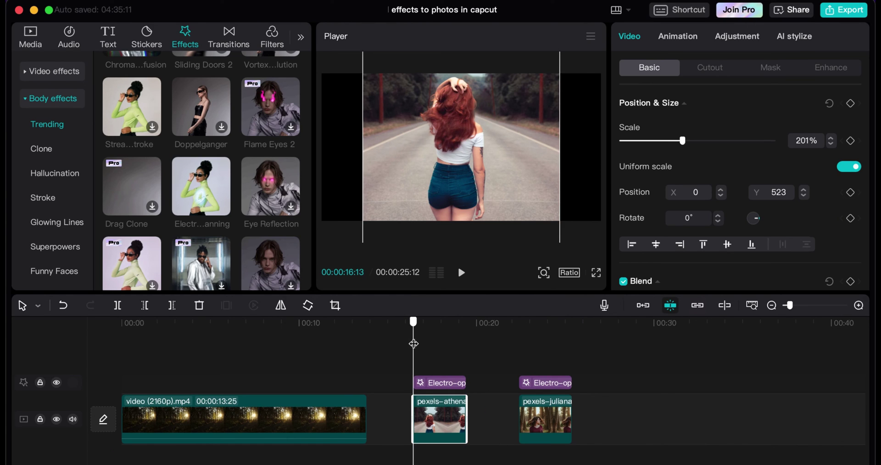
key(space)
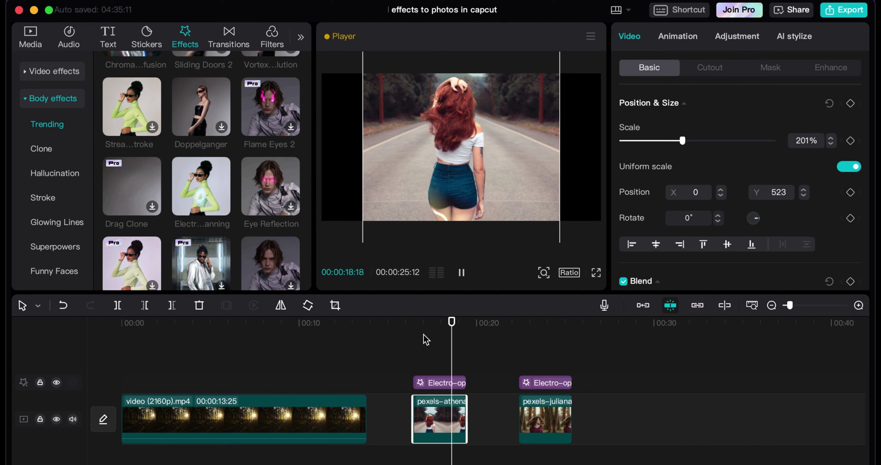
key(space)
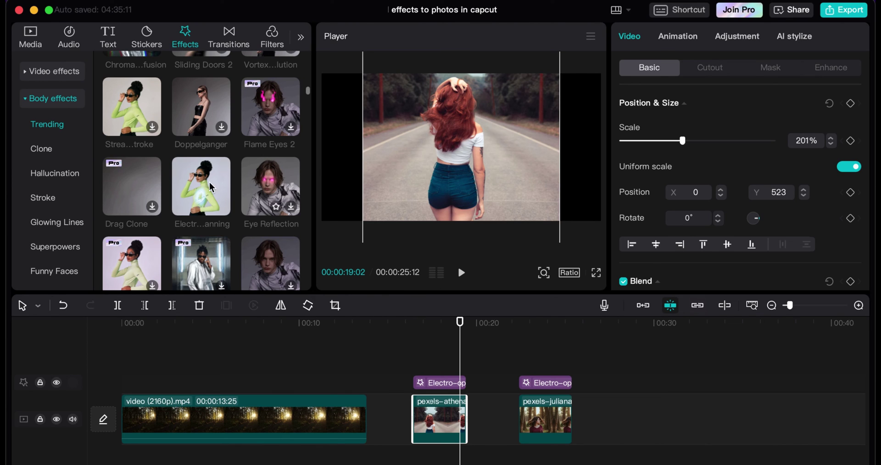
scroll(220, 200, down, 2)
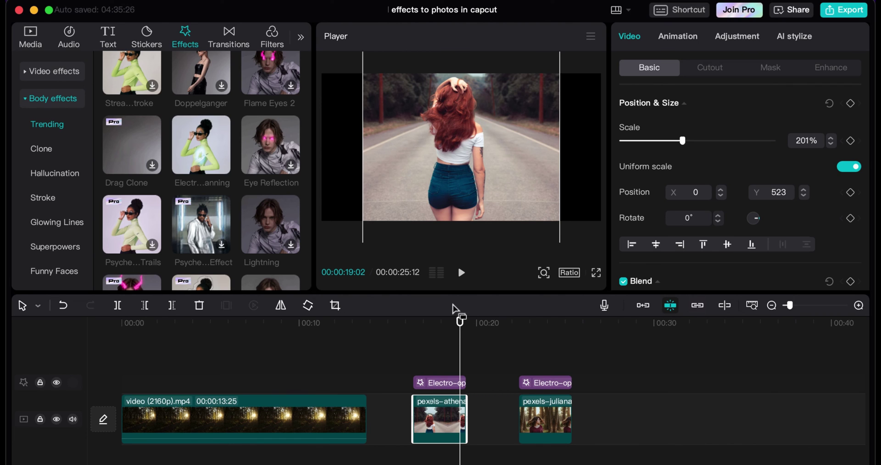
drag(454, 323, 440, 320)
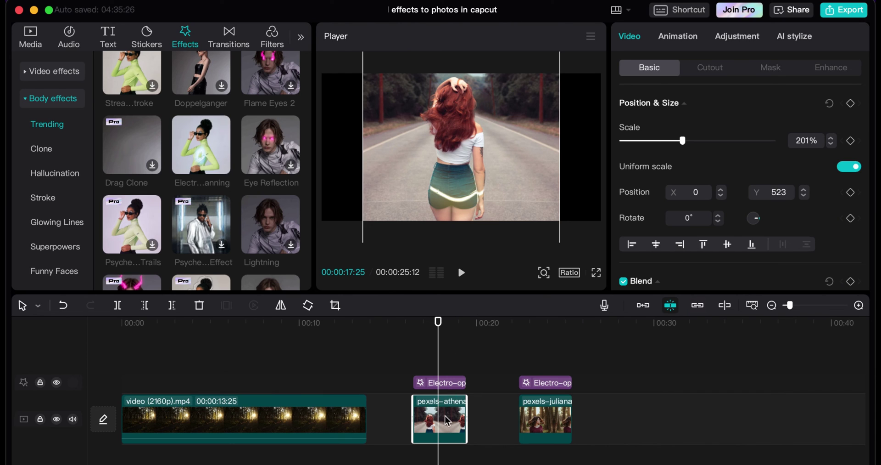
click(445, 384)
click(452, 404)
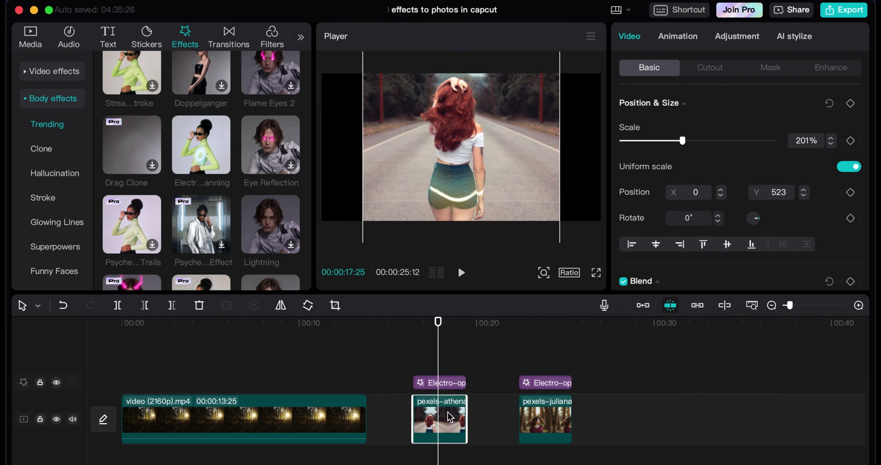
click(449, 384)
click(449, 408)
mouse_move(438, 344)
mouse_down()
mouse_move(426, 344)
mouse_move(453, 344)
mouse_move(436, 343)
mouse_up()
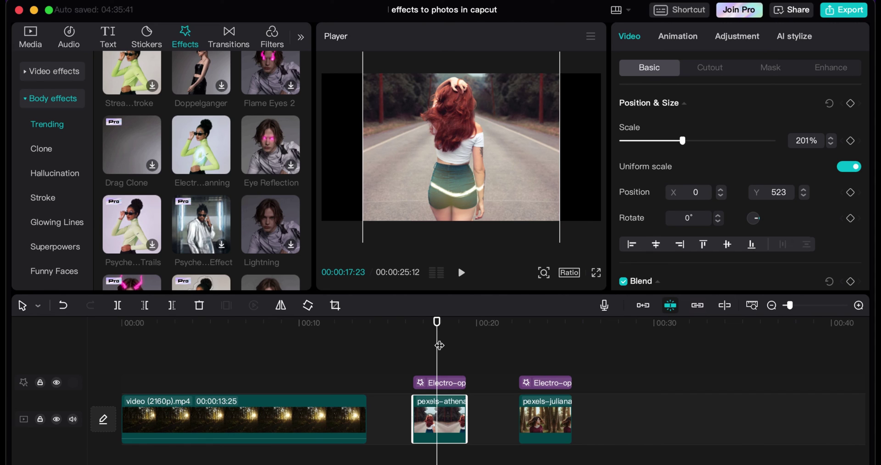
drag(437, 354, 444, 354)
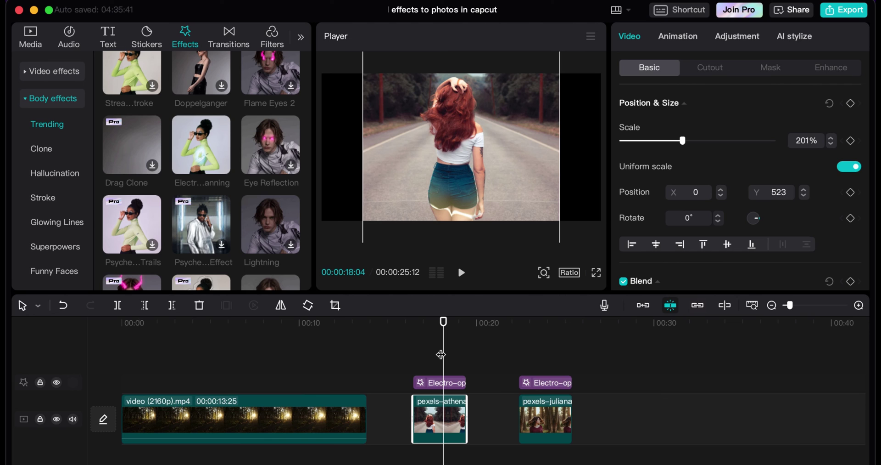